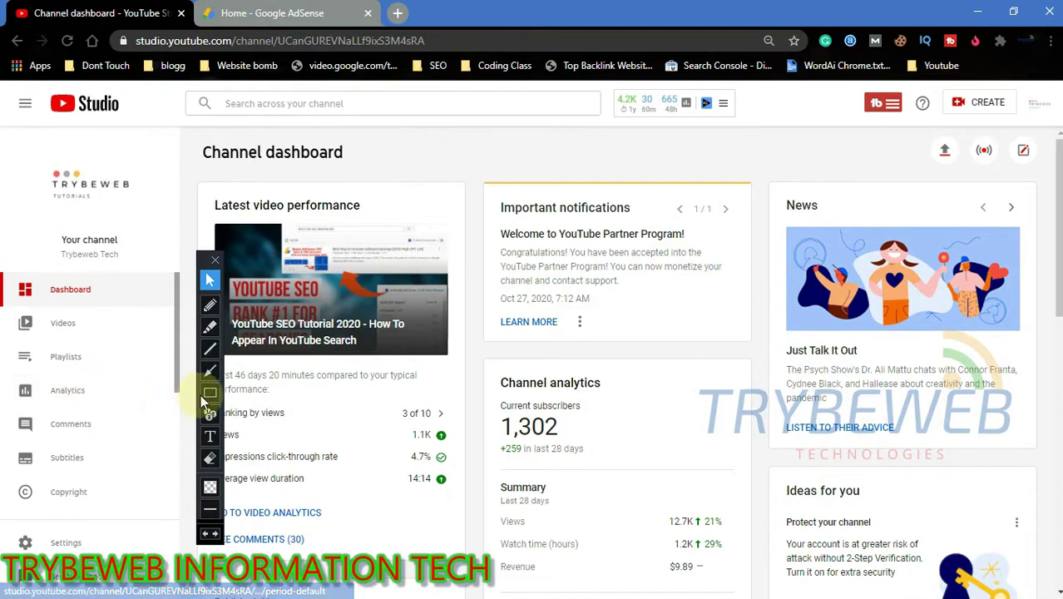
Box Analytics in the YouTube Studio sidebar and open the channel analytics overview.
{"action": "left_click", "coordinate": [209, 392]}
{"action": "left_click_drag", "start_coordinate": [12, 379], "coordinate": [107, 409]}
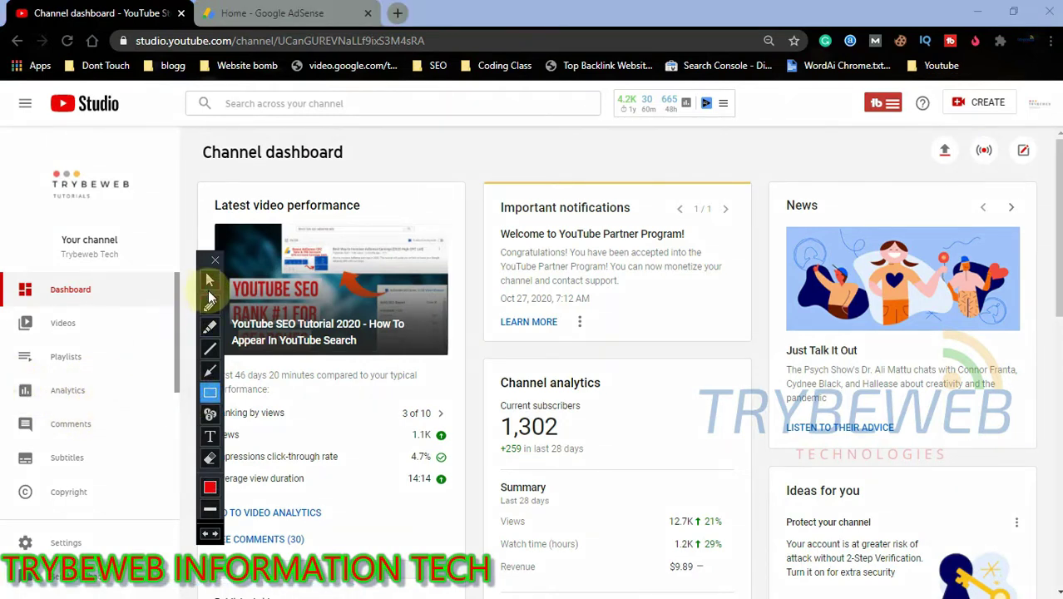
{"action": "left_click", "coordinate": [210, 281]}
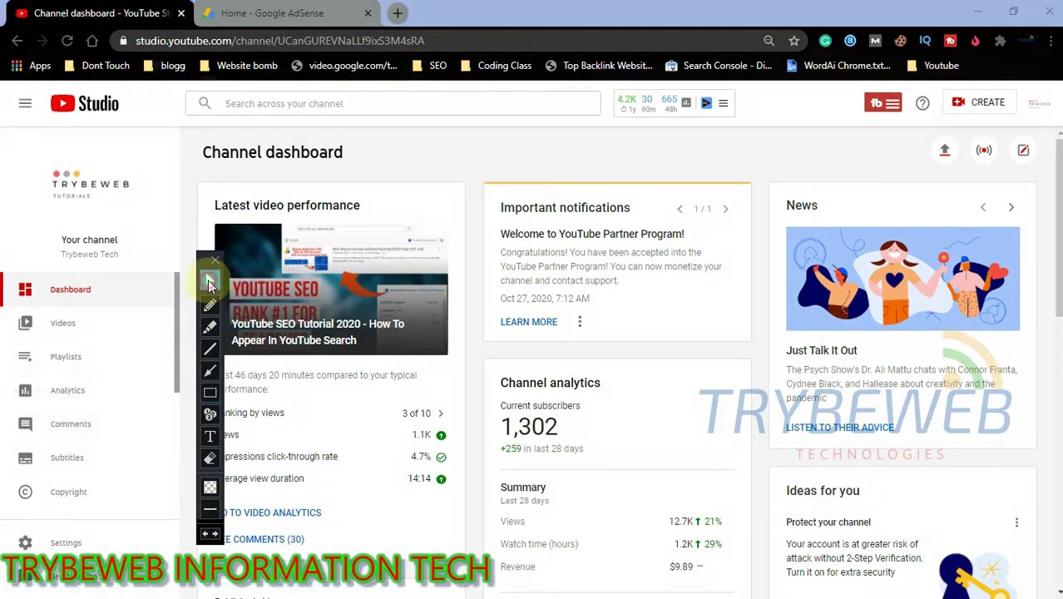
{"action": "left_click", "coordinate": [83, 391]}
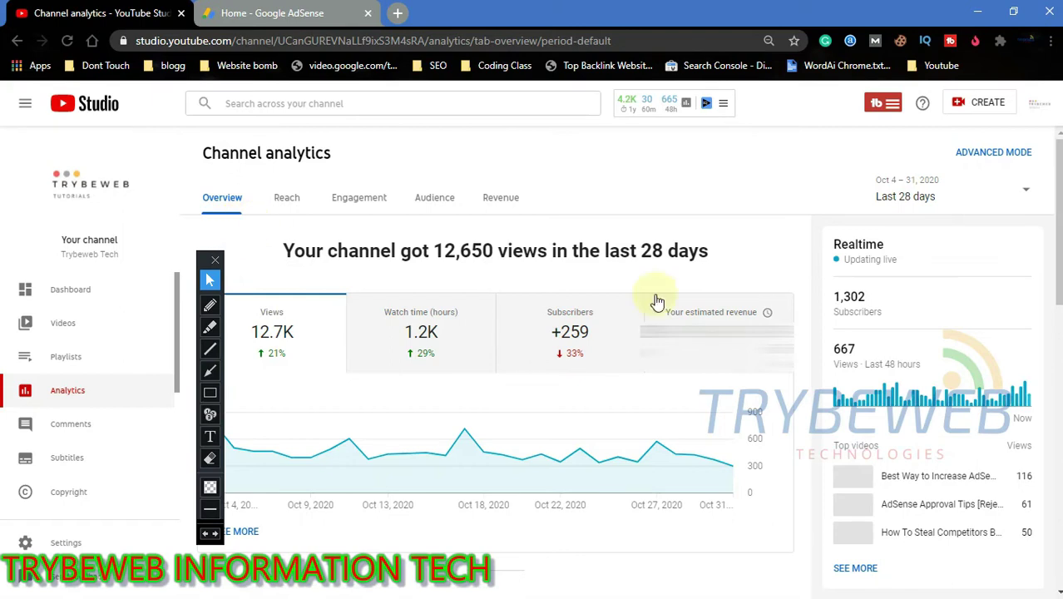
Point an arrow at Your estimated revenue, undo it, and move the annotation toolbar aside.
{"action": "left_click", "coordinate": [209, 370]}
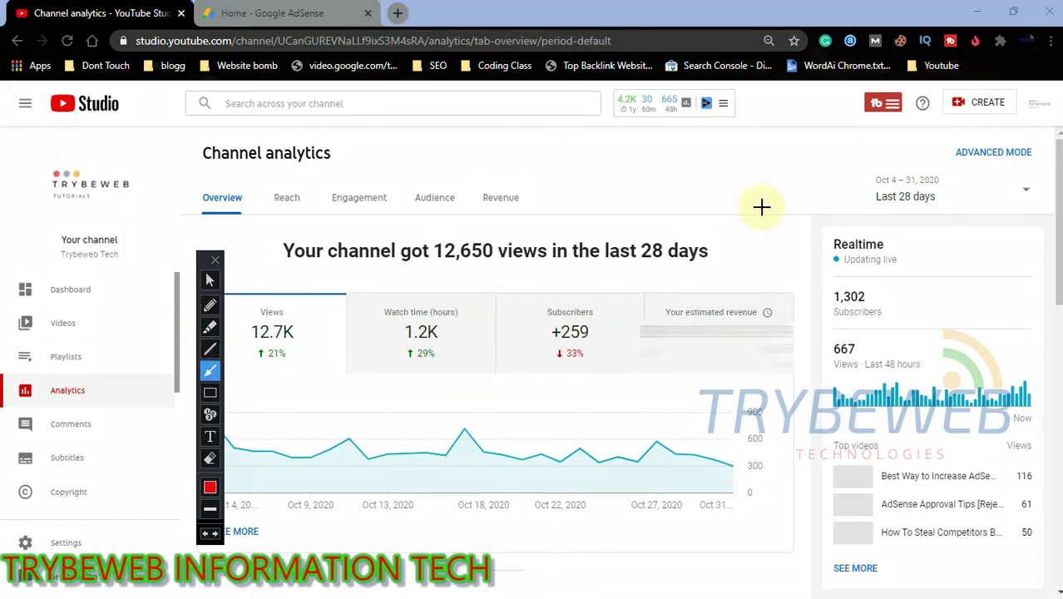
{"action": "left_click_drag", "start_coordinate": [662, 160], "coordinate": [698, 306]}
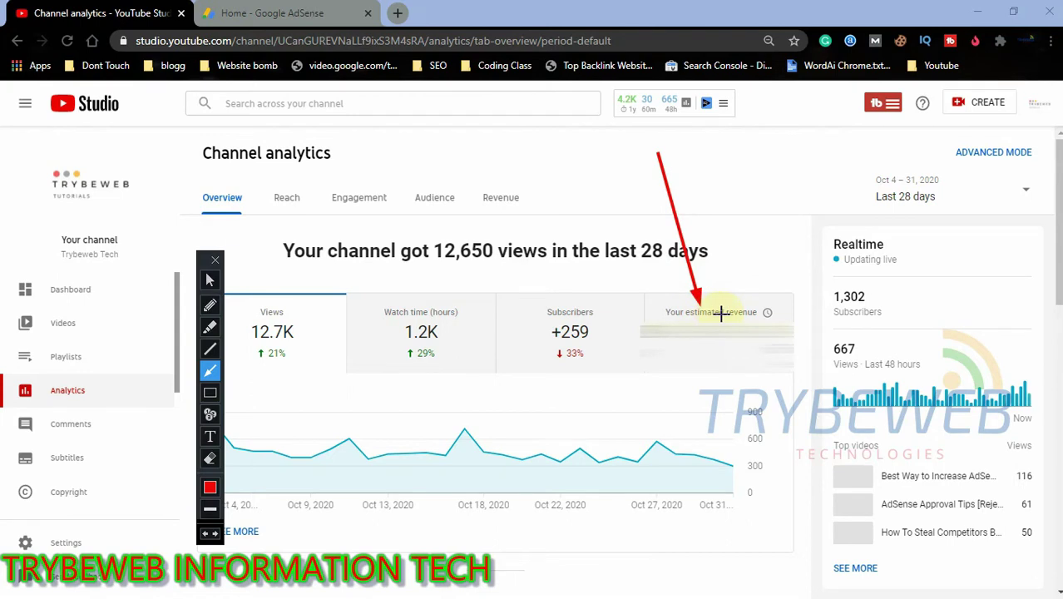
{"action": "key", "text": "ctrl+z"}
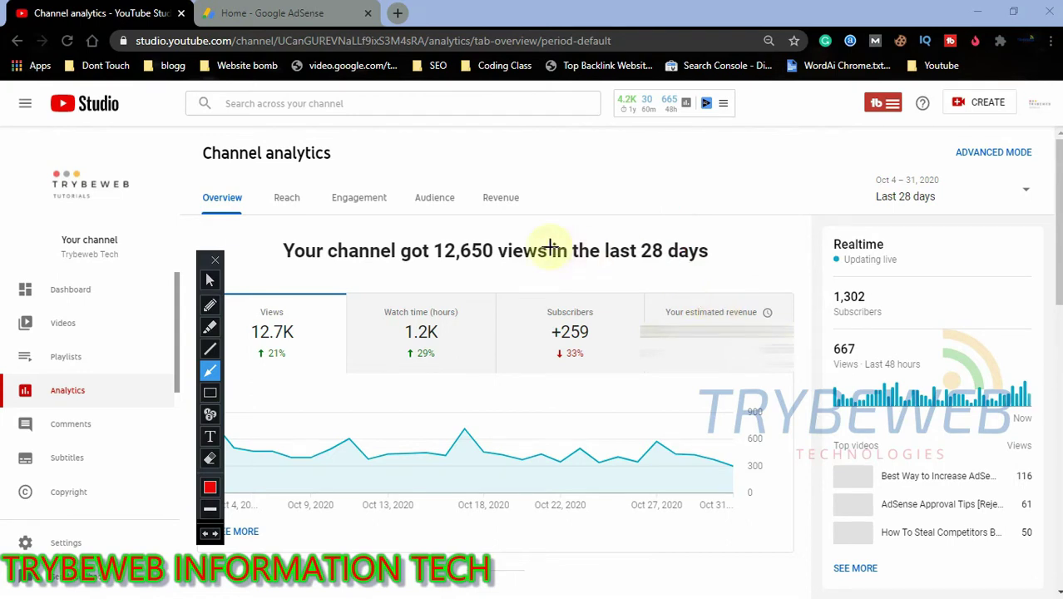
{"action": "left_click", "coordinate": [208, 280]}
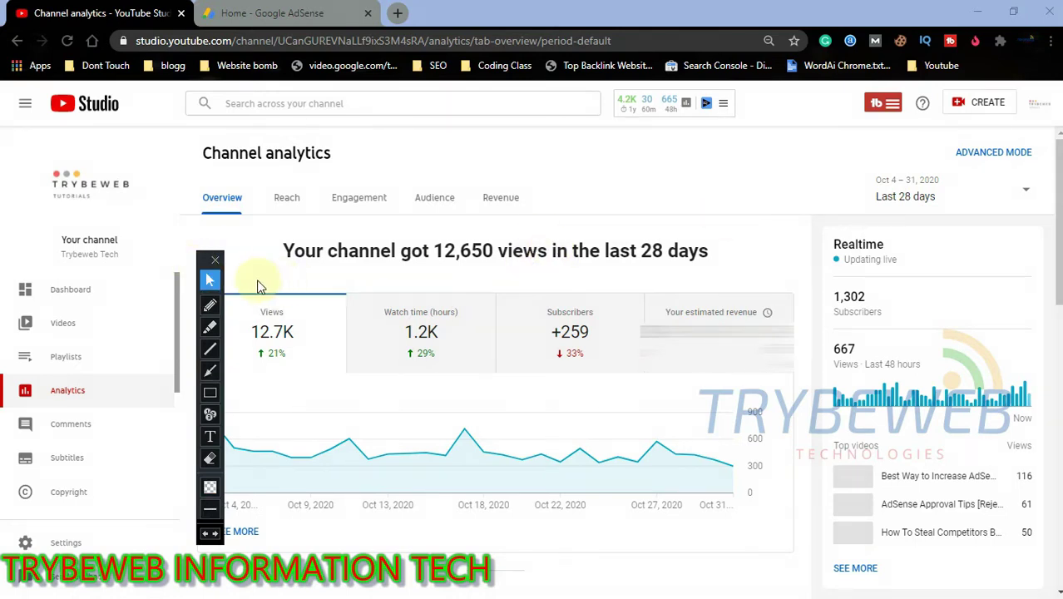
{"action": "left_click_drag", "start_coordinate": [204, 263], "coordinate": [189, 264]}
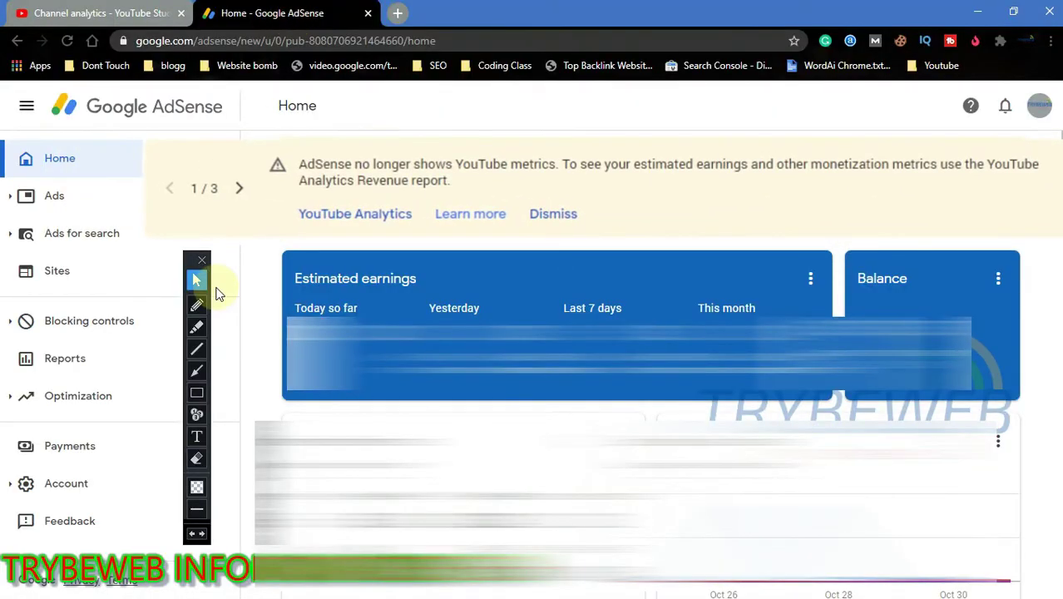
Draw and clear an arrow on the AdSense page, then open Reports.
{"action": "left_click", "coordinate": [197, 370]}
{"action": "mouse_move", "coordinate": [146, 246]}
{"action": "left_mouse_down"}
{"action": "mouse_move", "coordinate": [131, 302]}
{"action": "mouse_move", "coordinate": [71, 352]}
{"action": "left_mouse_up"}
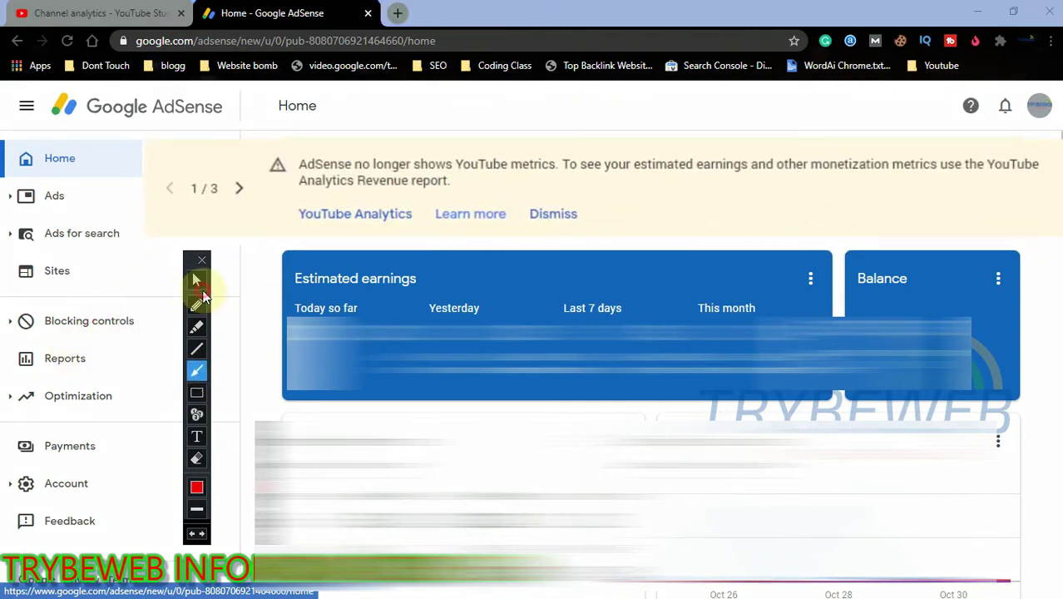
{"action": "left_click", "coordinate": [197, 283]}
{"action": "left_click", "coordinate": [65, 362]}
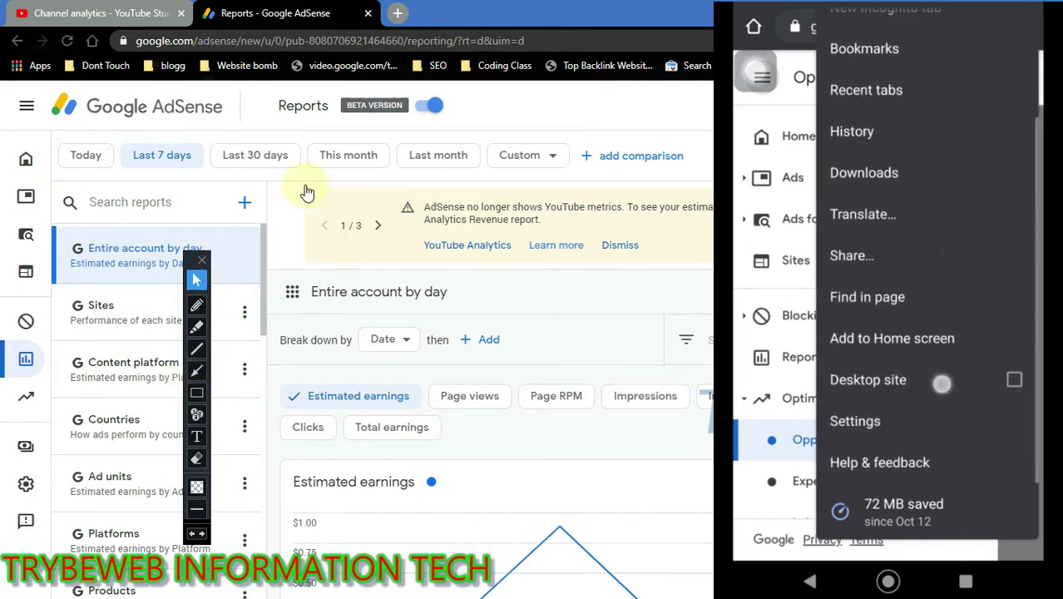
Box the Beta Version toggle next to Reports, then clear the annotation.
{"action": "left_click", "coordinate": [196, 393]}
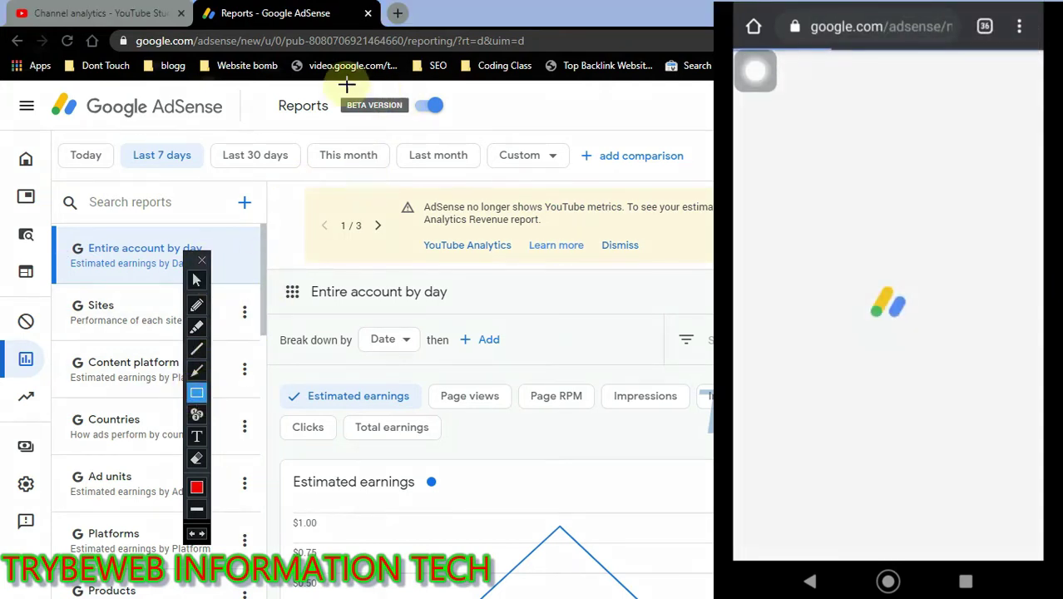
{"action": "left_click_drag", "start_coordinate": [331, 85], "coordinate": [477, 125]}
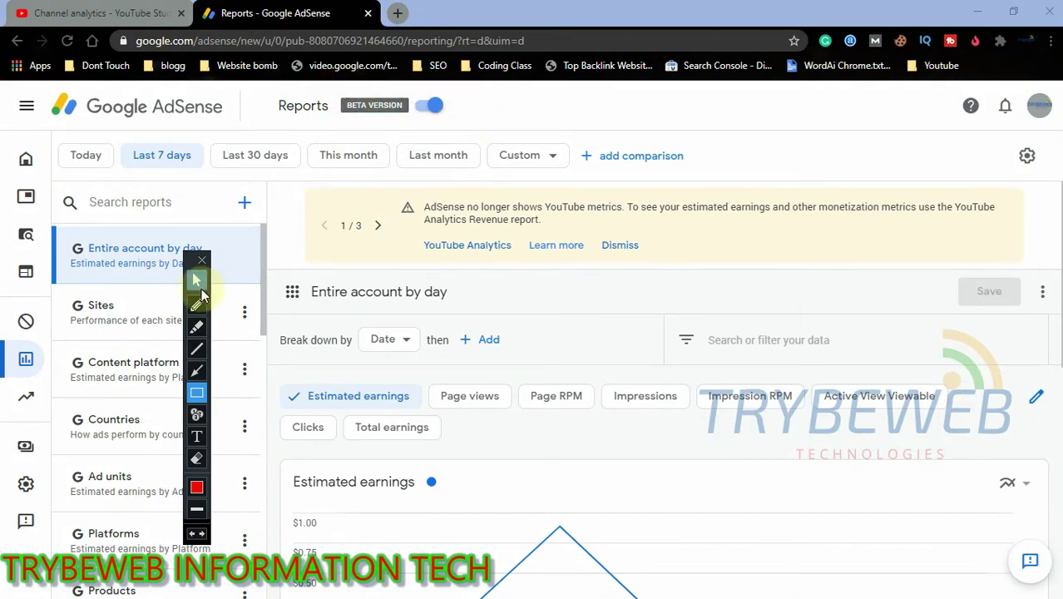
{"action": "left_click", "coordinate": [198, 282]}
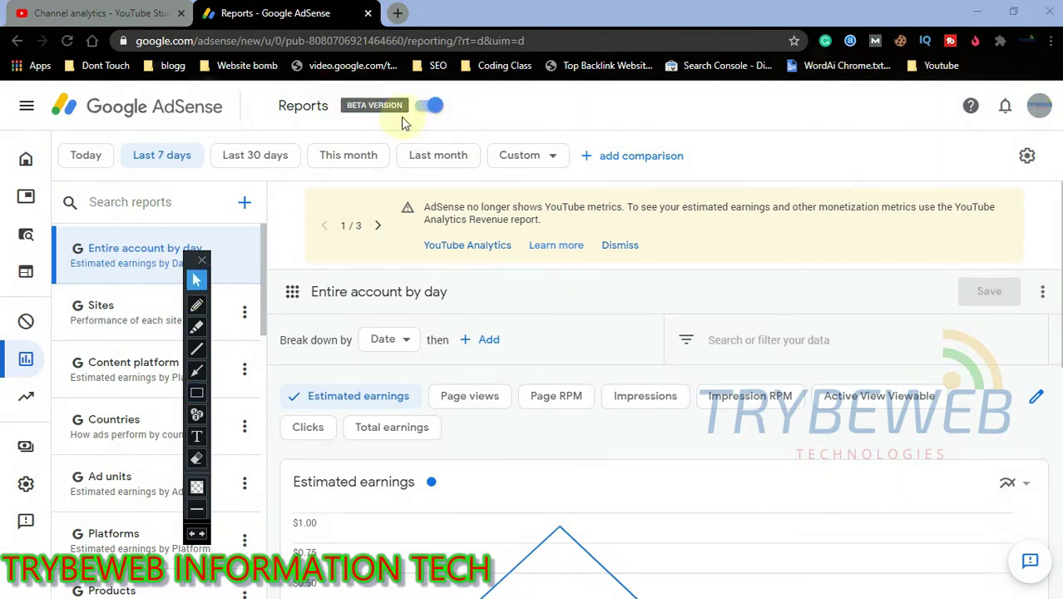
Turn off the Beta Version toggle to show the classic Default report.
{"action": "left_click", "coordinate": [410, 112]}
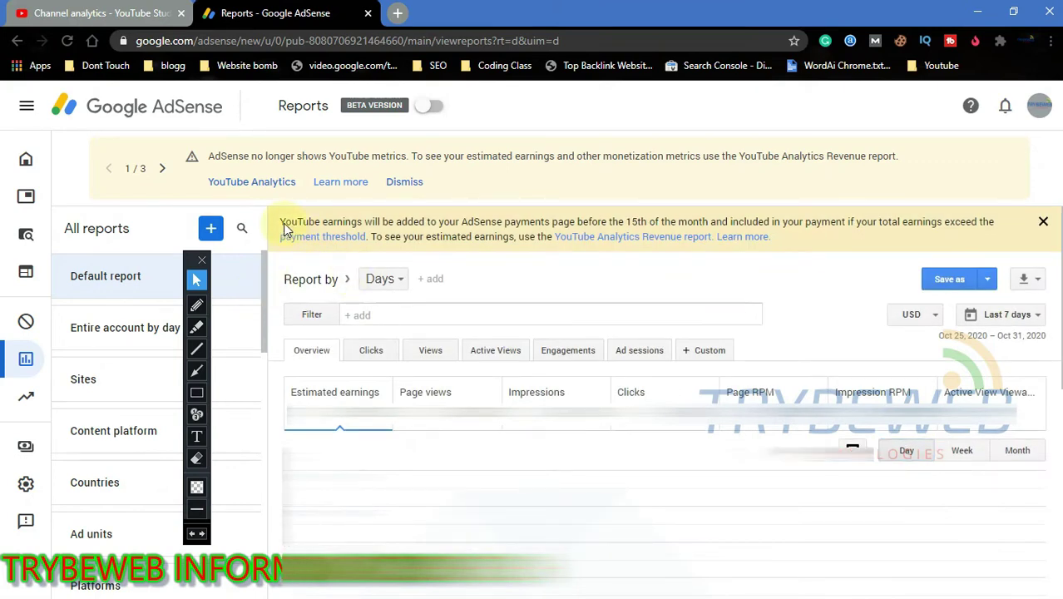
{"action": "left_click", "coordinate": [340, 221]}
{"action": "left_click_drag", "start_coordinate": [193, 263], "coordinate": [241, 271]}
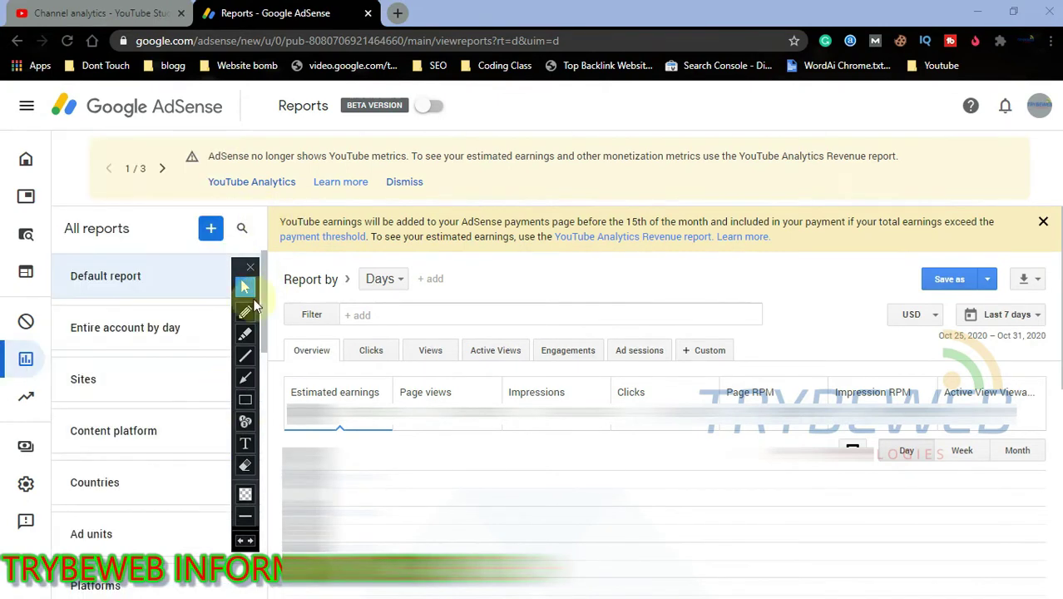
{"action": "left_click_drag", "start_coordinate": [247, 279], "coordinate": [783, 68]}
{"action": "scroll", "coordinate": [263, 308], "scroll_direction": "down", "scroll_amount": 1}
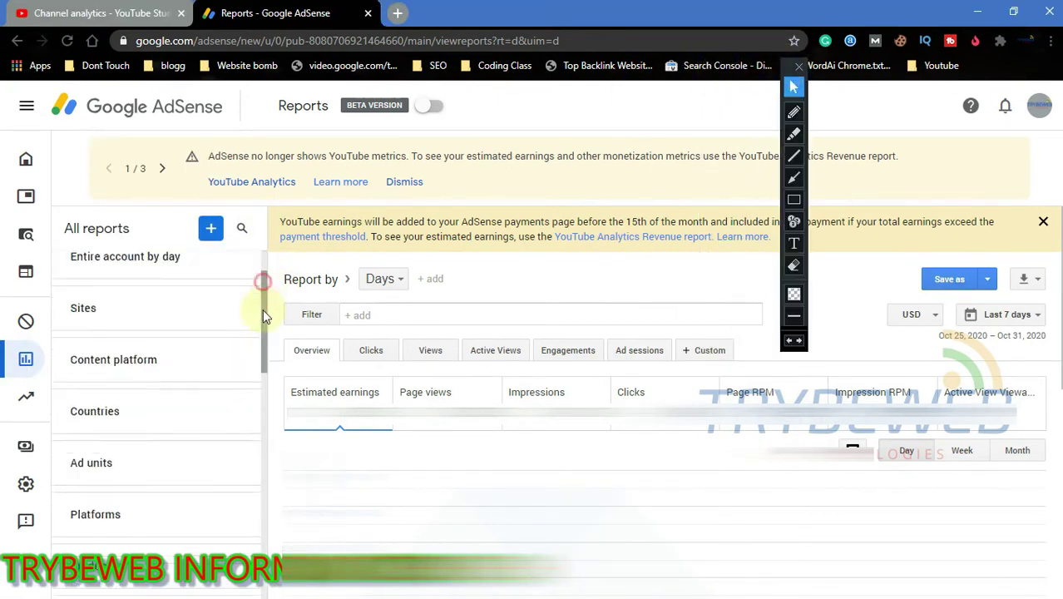
{"action": "scroll", "coordinate": [264, 341], "scroll_direction": "down", "scroll_amount": 2}
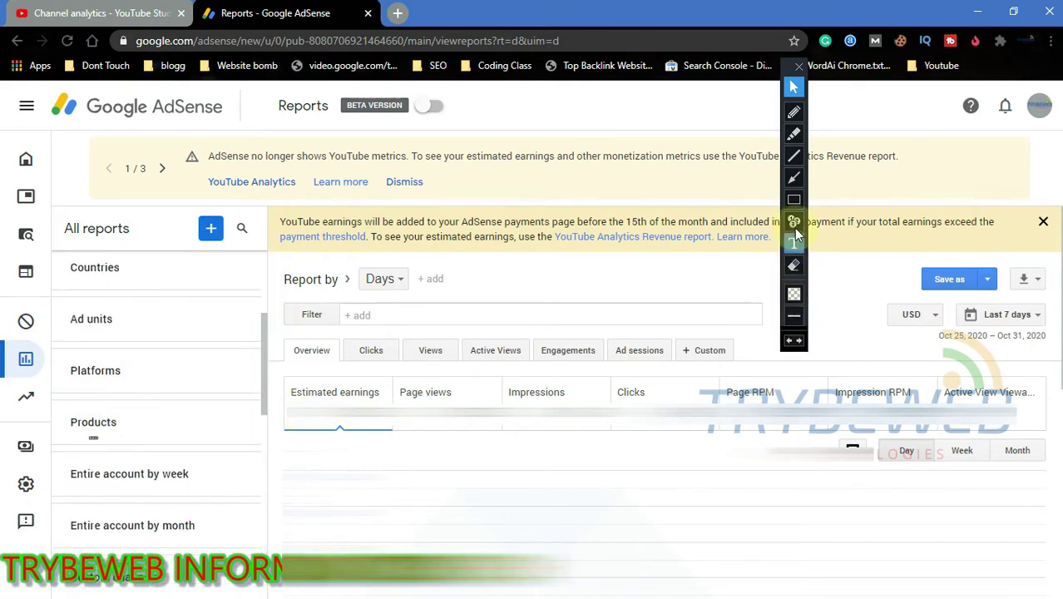
{"action": "left_click", "coordinate": [793, 200]}
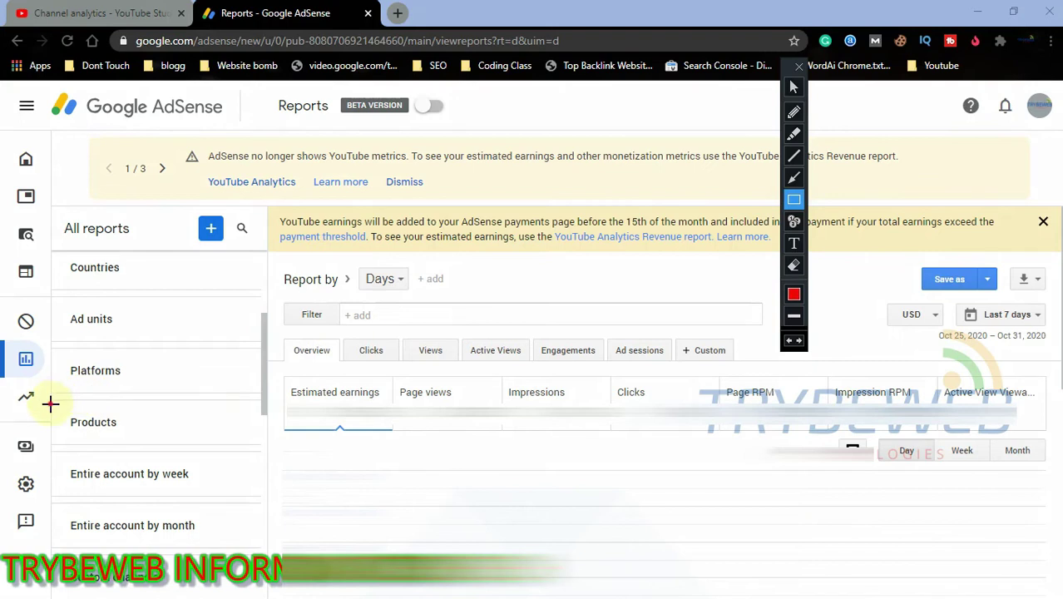
{"action": "left_click_drag", "start_coordinate": [49, 404], "coordinate": [229, 446]}
{"action": "key", "text": "ctrl+z"}
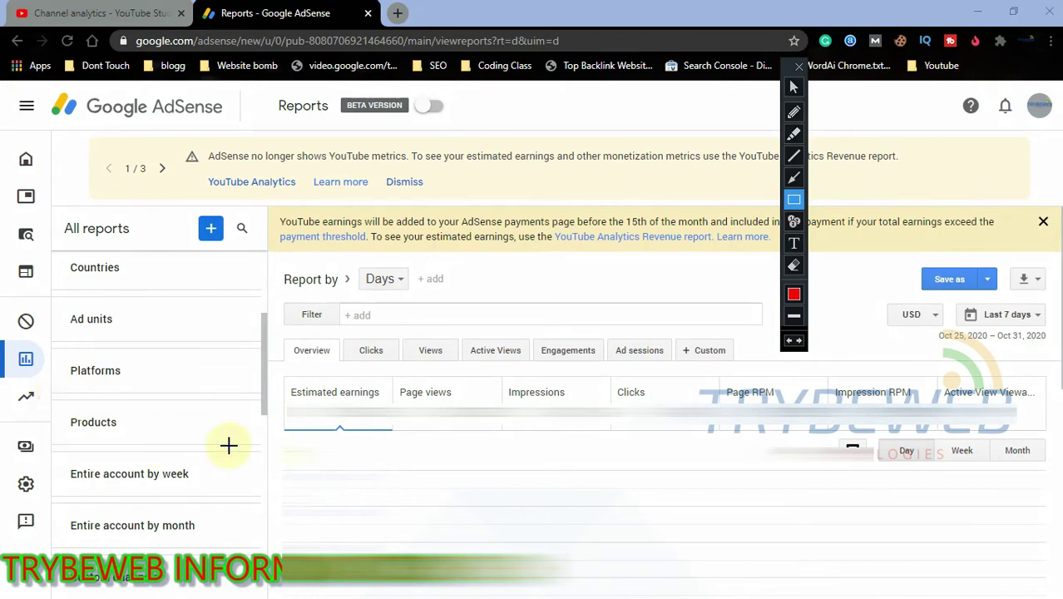
{"action": "left_click", "coordinate": [793, 87]}
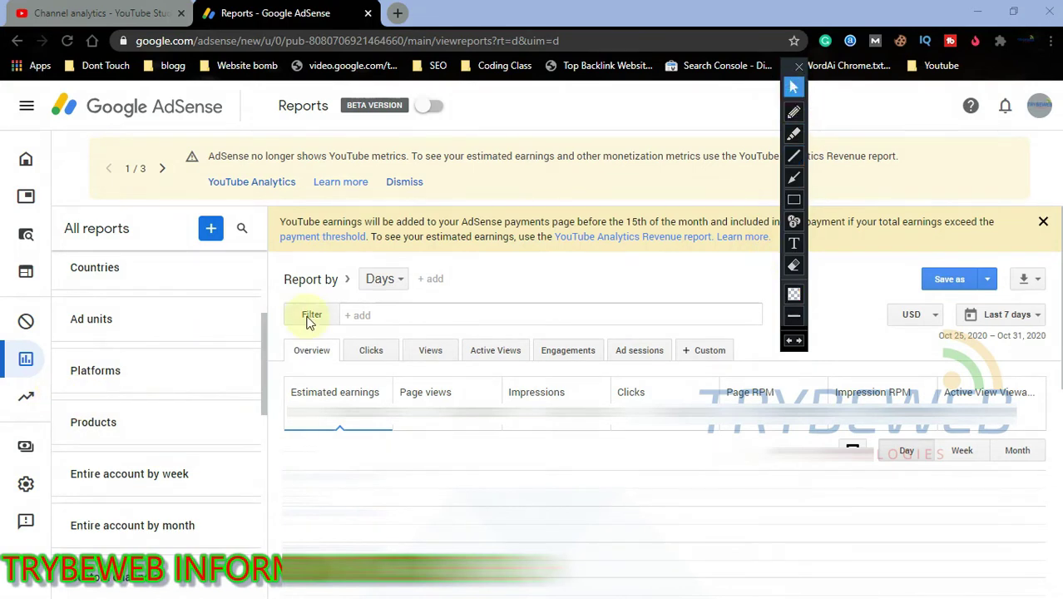
{"action": "left_click", "coordinate": [172, 418]}
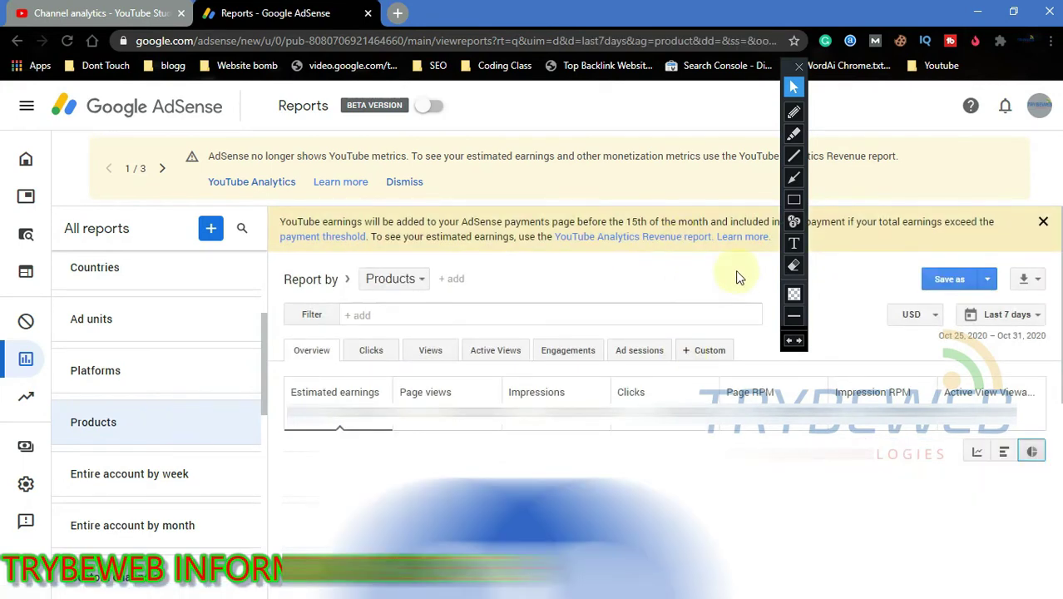
{"action": "left_click", "coordinate": [793, 179]}
{"action": "left_click_drag", "start_coordinate": [157, 434], "coordinate": [309, 317]}
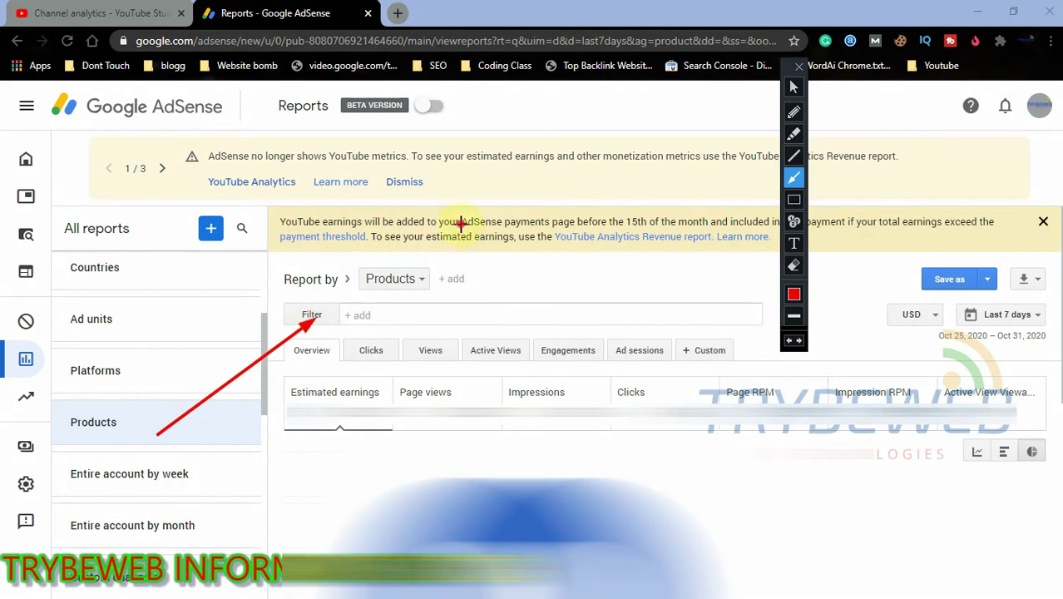
{"action": "left_click_drag", "start_coordinate": [461, 223], "coordinate": [370, 307]}
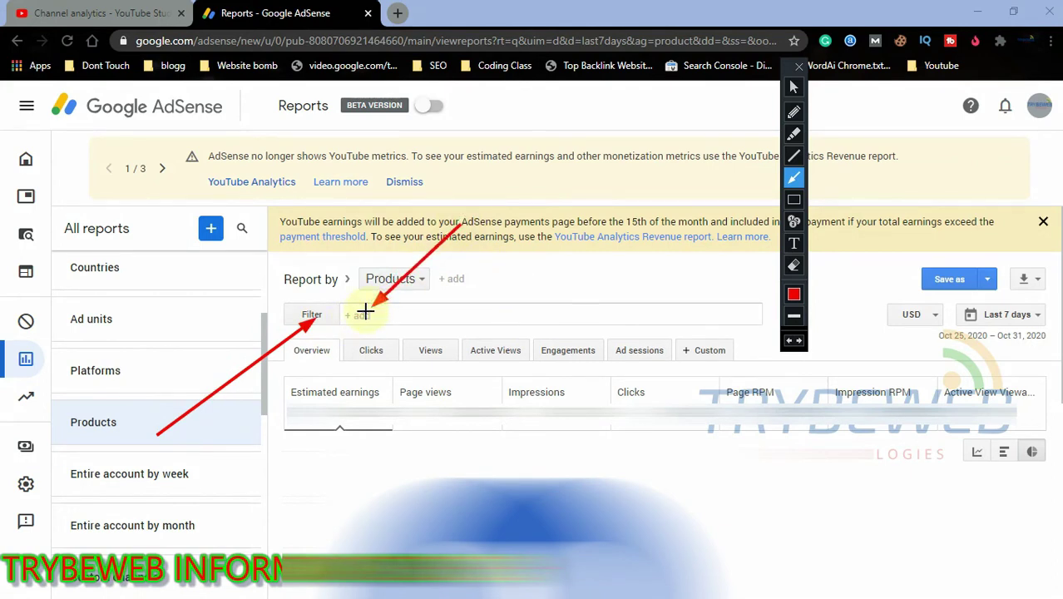
{"action": "key", "text": "ctrl+z"}
{"action": "key", "text": "ctrl+z"}
{"action": "left_click", "coordinate": [793, 86]}
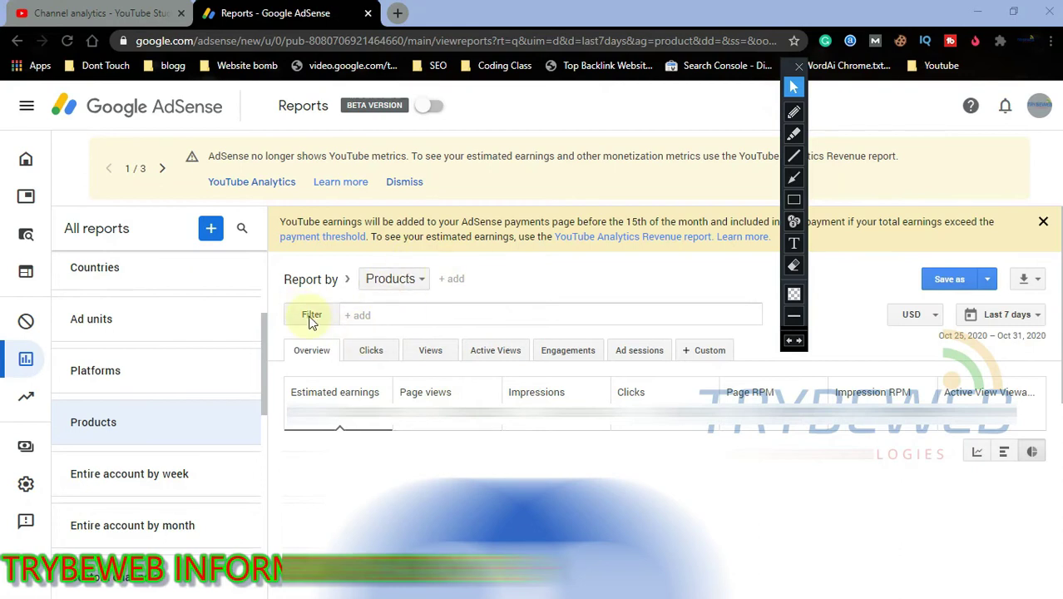
{"action": "left_click", "coordinate": [367, 316]}
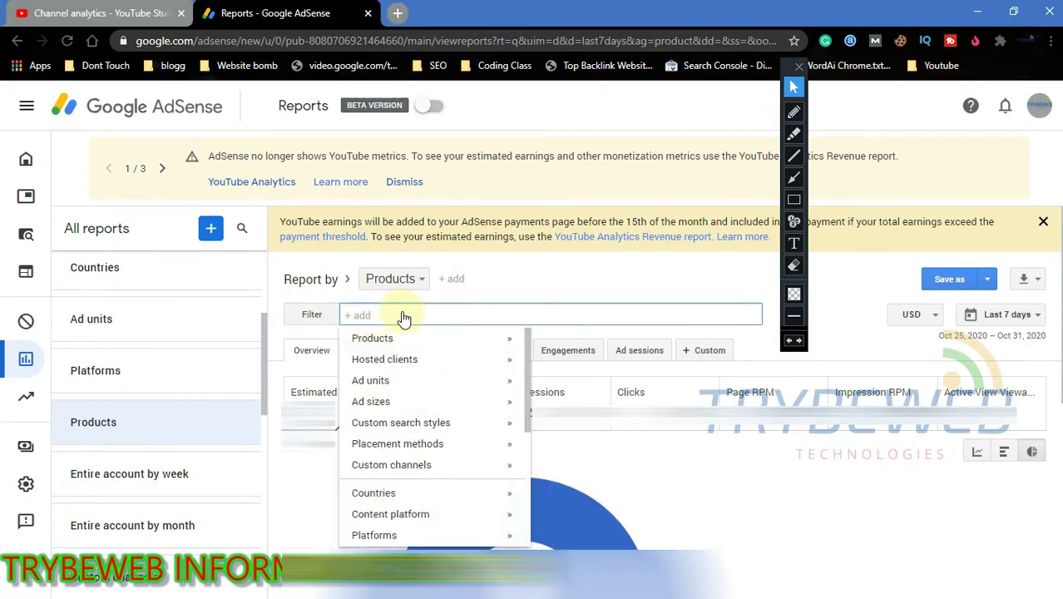
Add a Products filter limited to YouTube Host and apply it.
{"action": "left_click", "coordinate": [491, 339]}
{"action": "left_click_drag", "start_coordinate": [527, 421], "coordinate": [530, 424]}
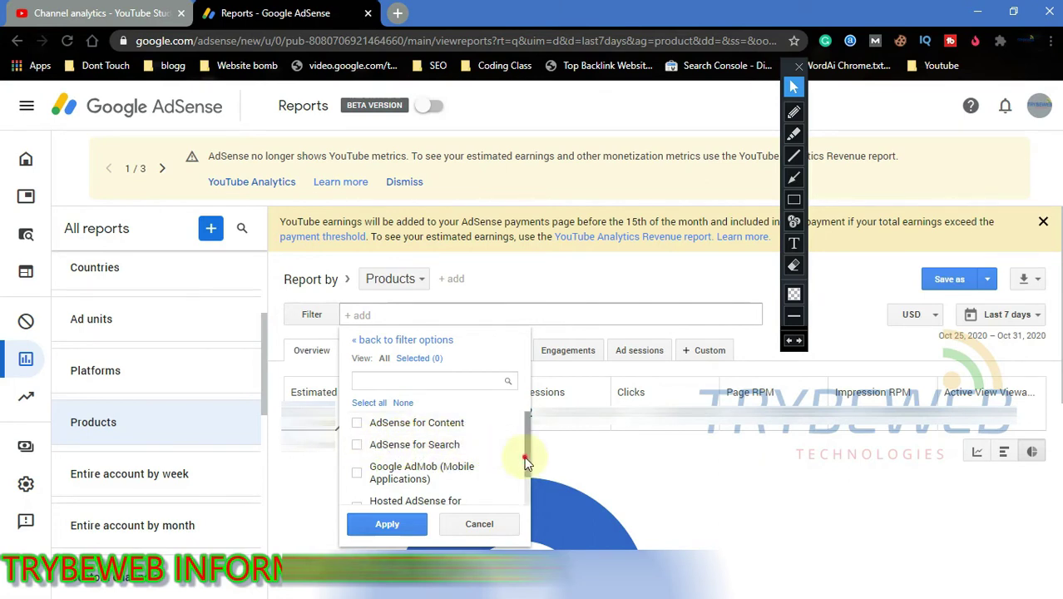
{"action": "scroll", "coordinate": [482, 453], "scroll_direction": "down", "scroll_amount": 1}
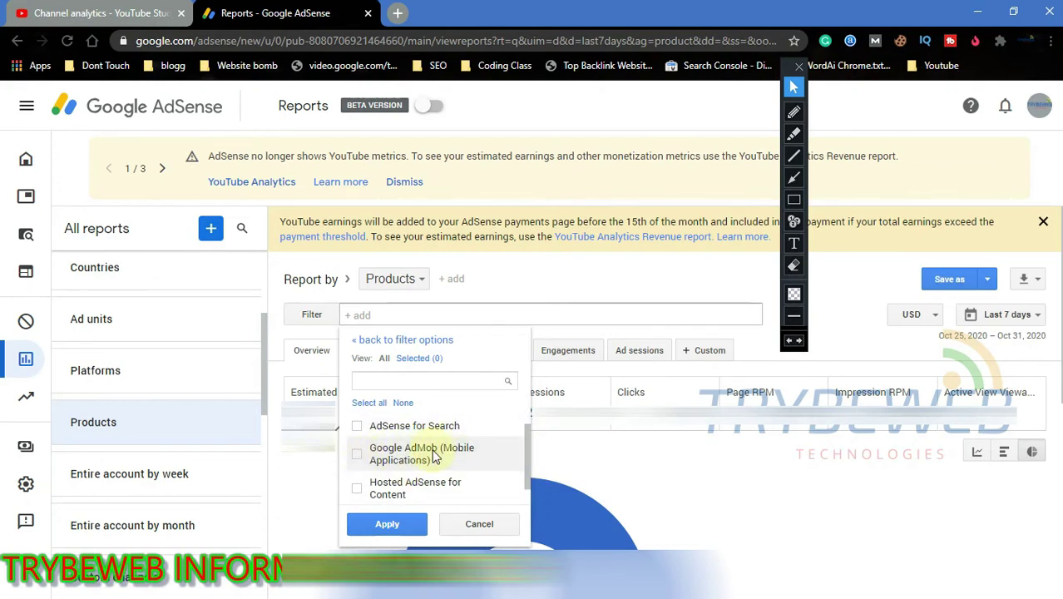
{"action": "scroll", "coordinate": [526, 470], "scroll_direction": "down", "scroll_amount": 1}
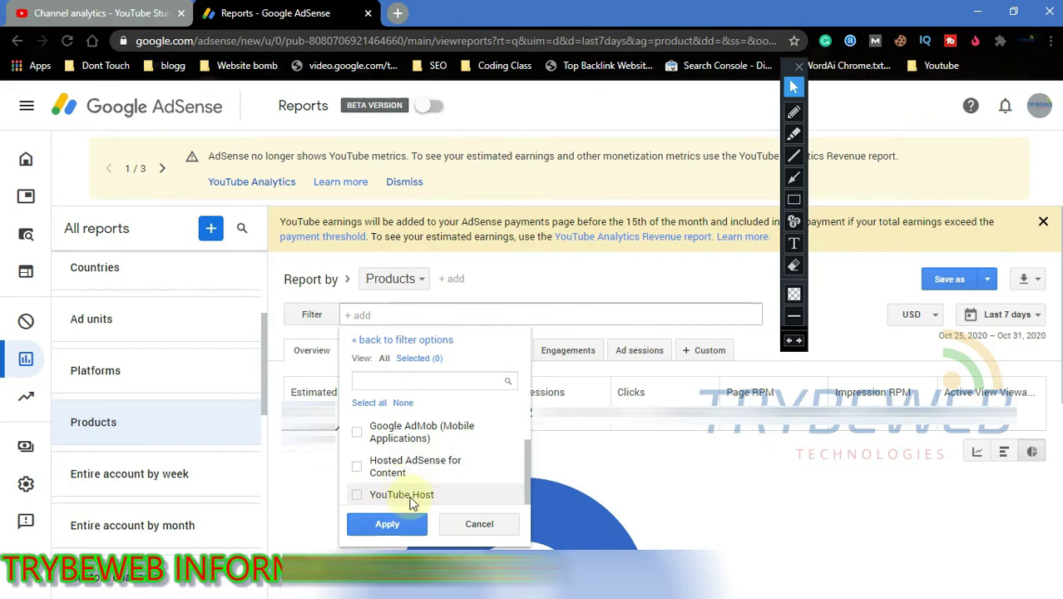
{"action": "left_click", "coordinate": [360, 496]}
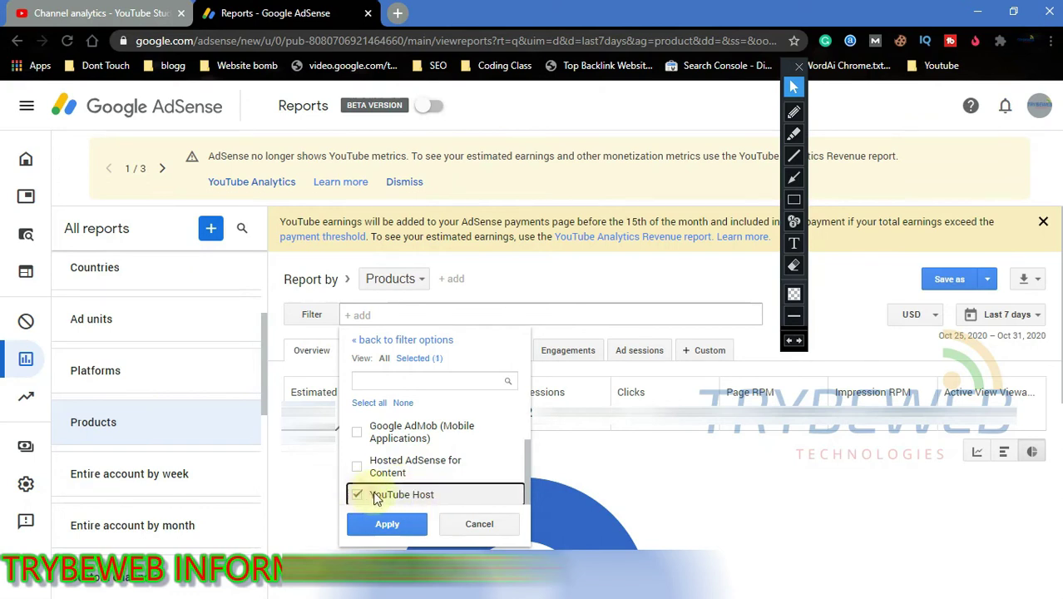
{"action": "left_click", "coordinate": [386, 525]}
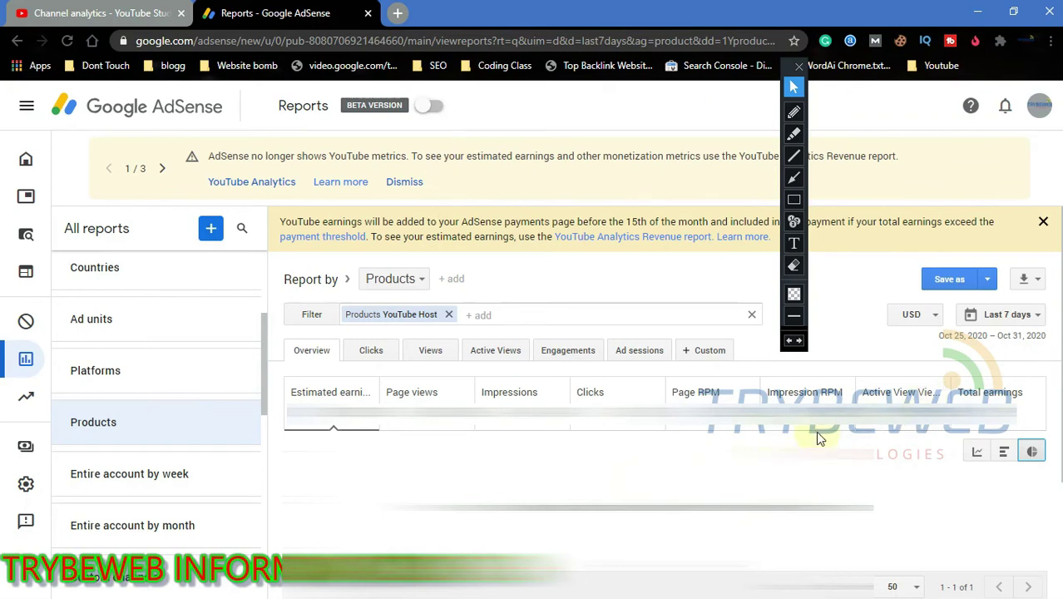
Box and erase the USD / Last 7 days area, then check the 10/25/20–10/31/20 date range.
{"action": "left_click", "coordinate": [793, 200]}
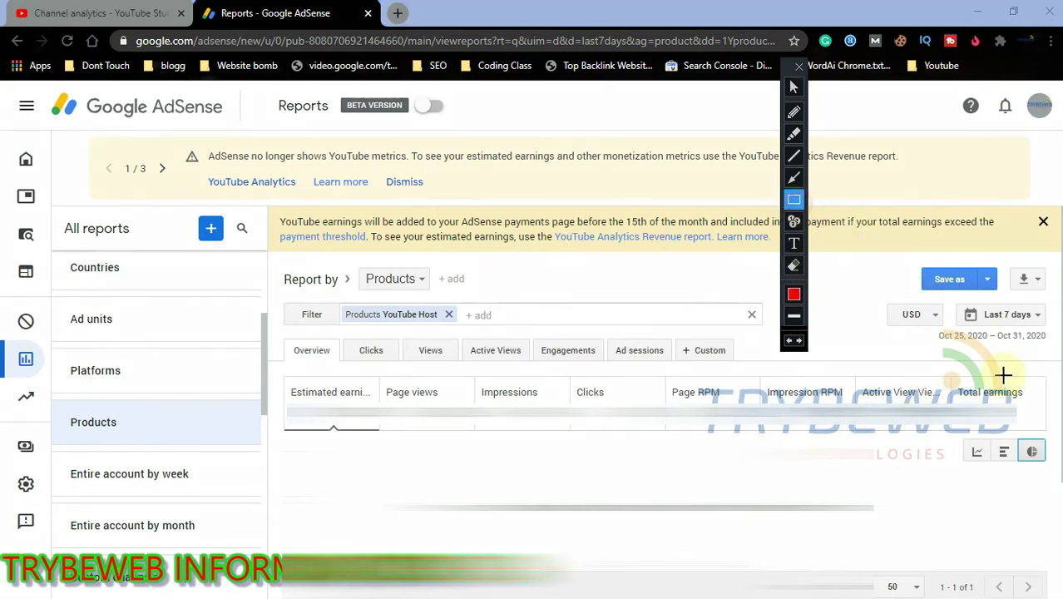
{"action": "left_click", "coordinate": [875, 292]}
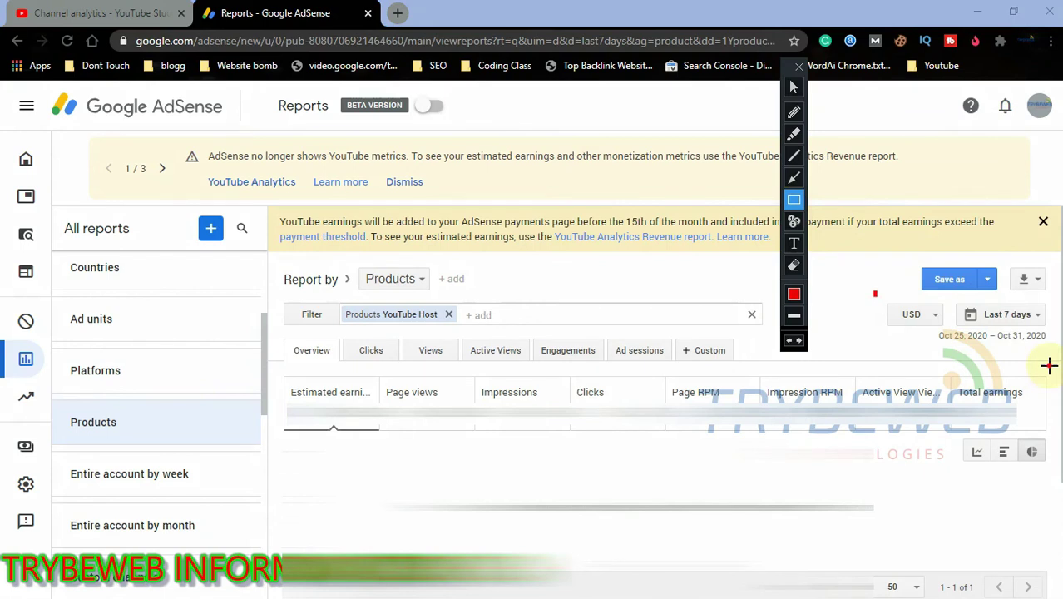
{"action": "left_click_drag", "start_coordinate": [1048, 365], "coordinate": [1055, 364]}
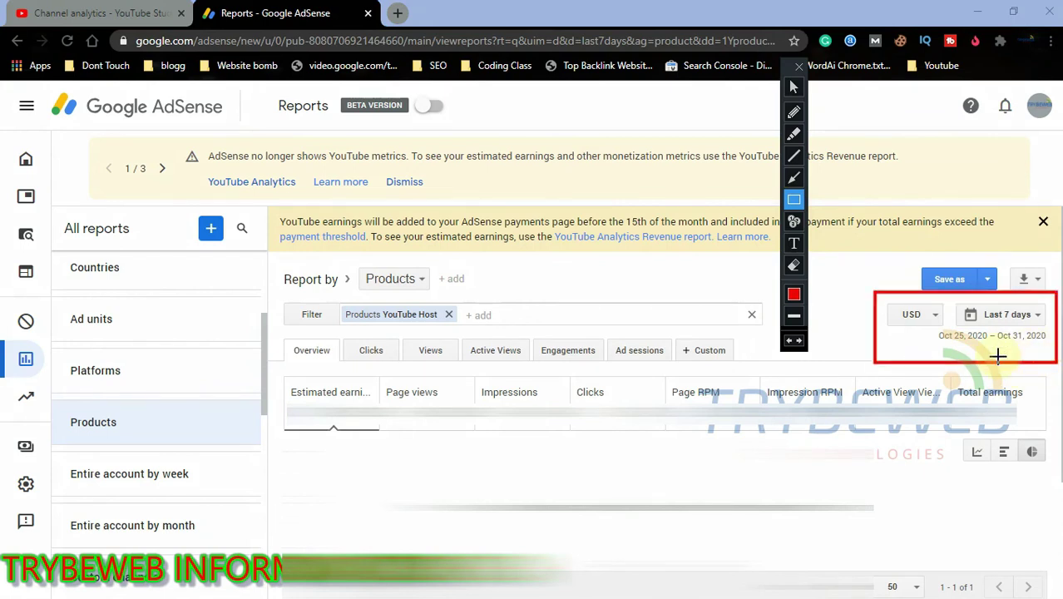
{"action": "key", "text": "ctrl+z"}
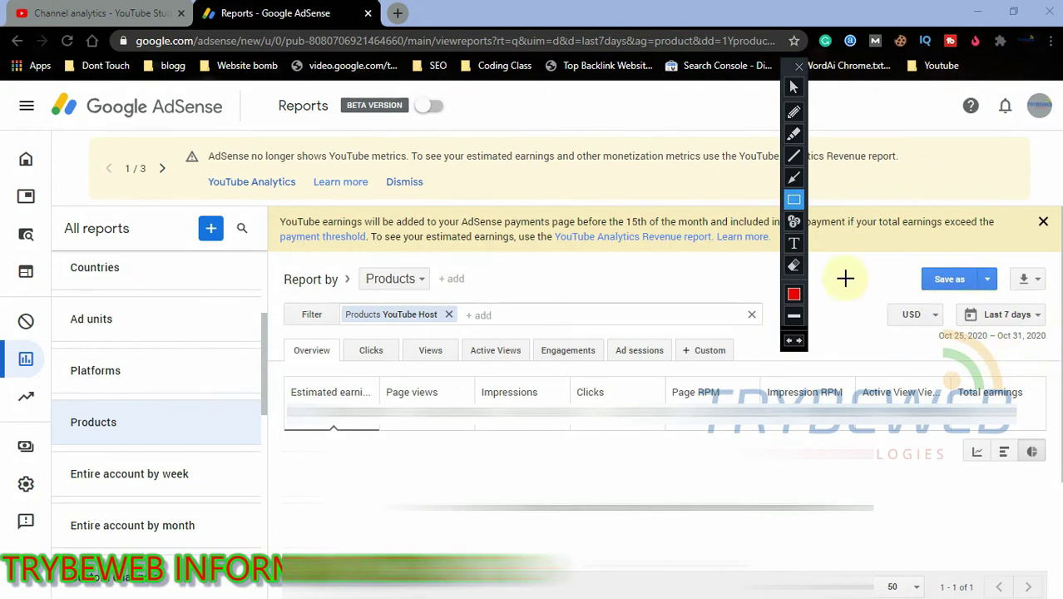
{"action": "left_click", "coordinate": [792, 85]}
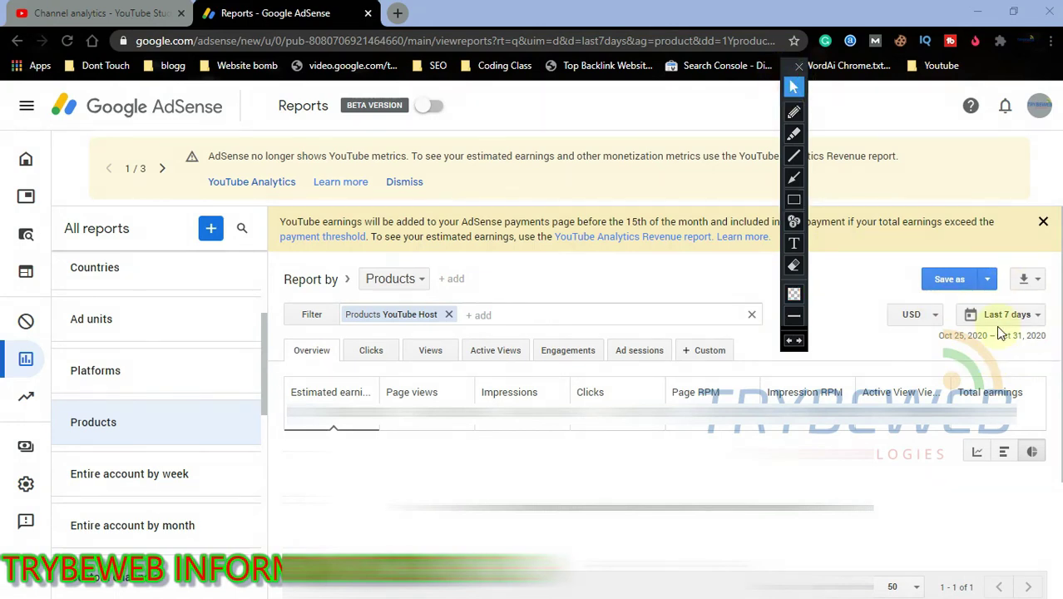
{"action": "left_click", "coordinate": [1023, 322]}
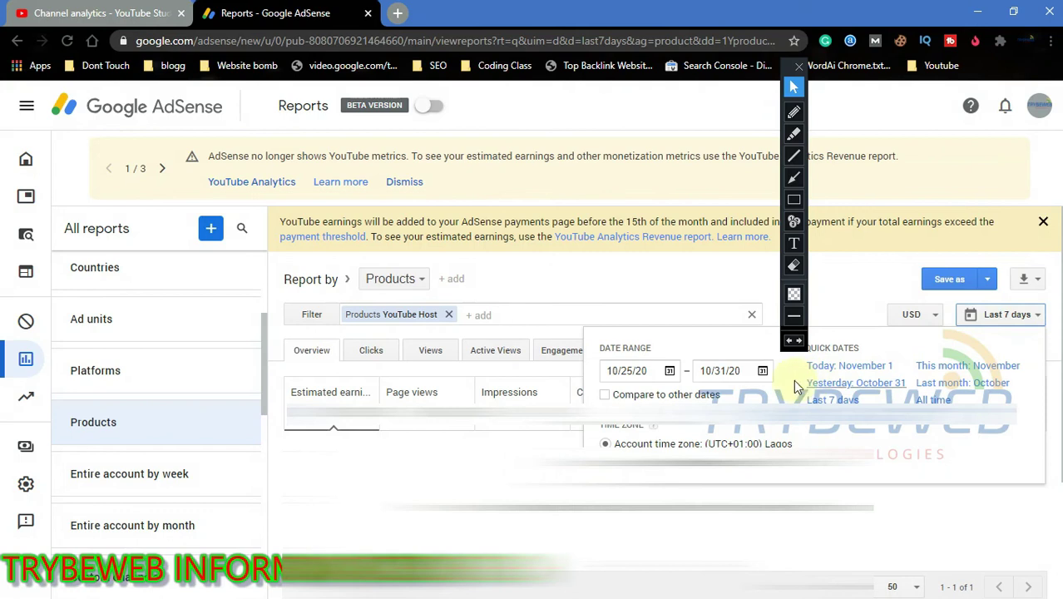
{"action": "left_click", "coordinate": [859, 287]}
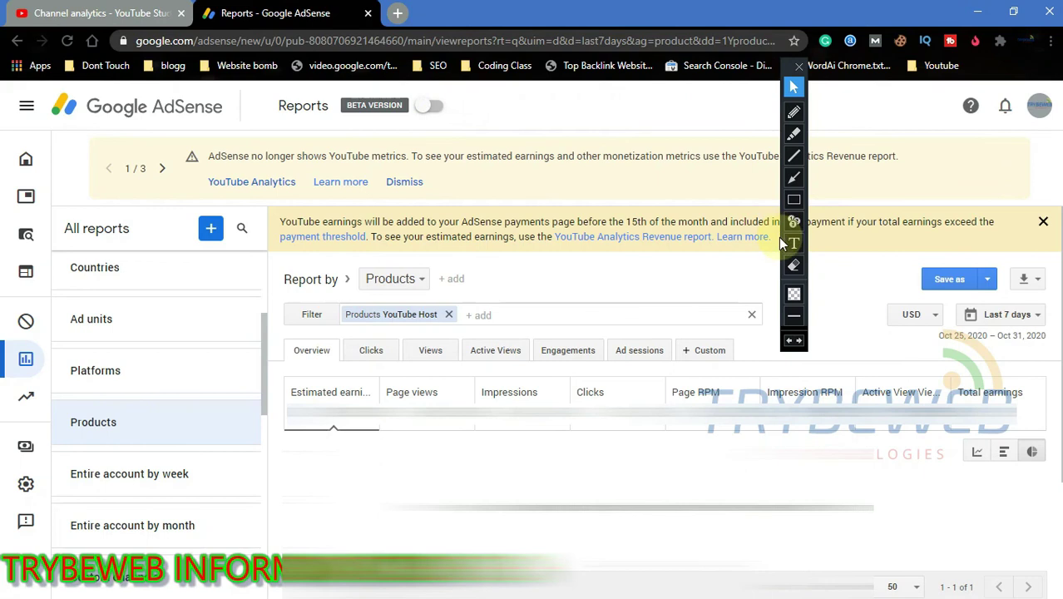
Box the BETA VERSION toggle on the YouTube Host report, then return to the pointer.
{"action": "left_click", "coordinate": [793, 200]}
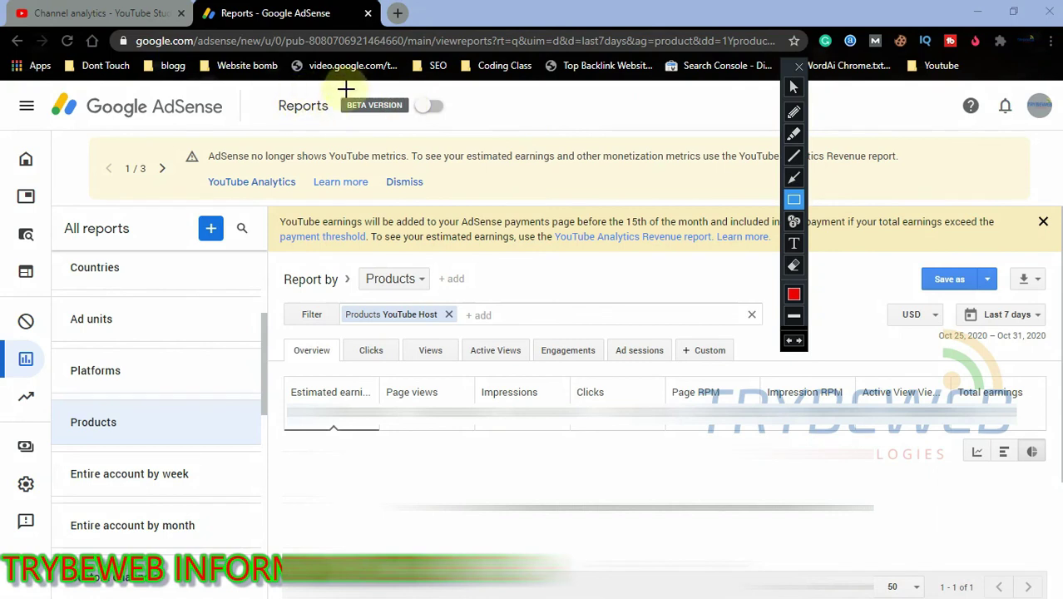
{"action": "left_click_drag", "start_coordinate": [333, 89], "coordinate": [463, 130]}
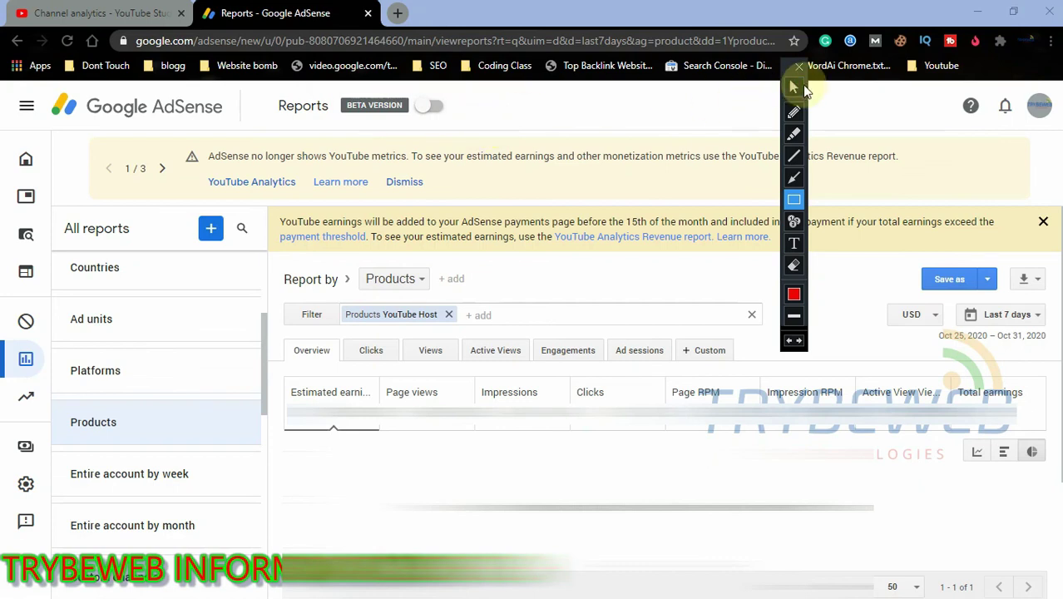
{"action": "left_click", "coordinate": [795, 86]}
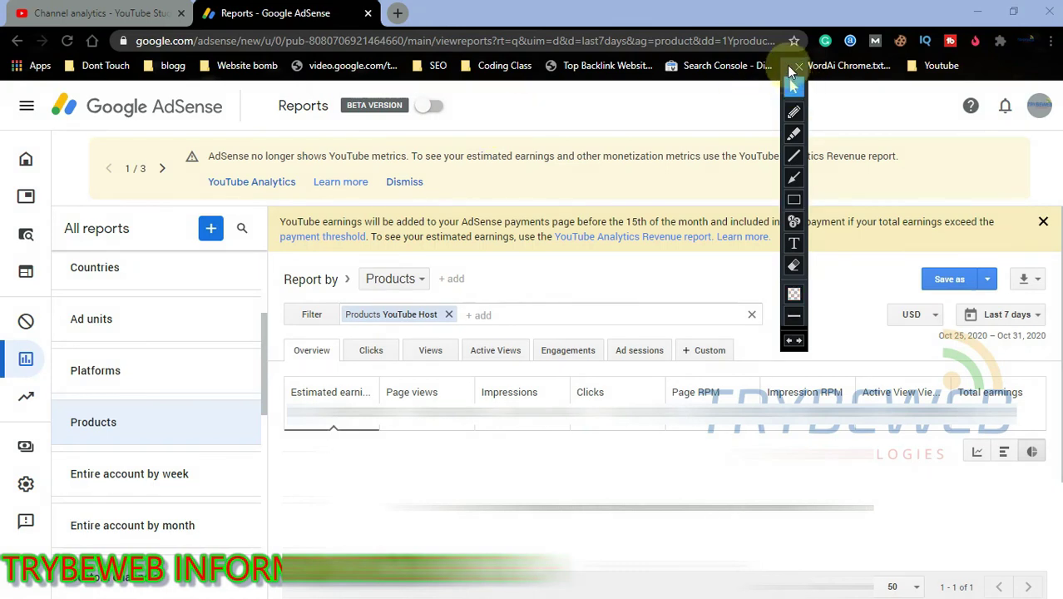